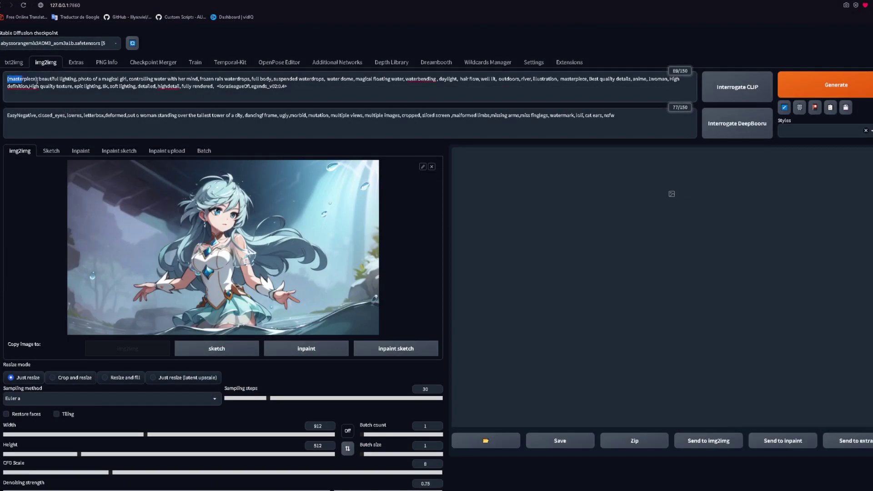
Step: Scroll down past the prompts to the seed settings
scroll(86, 328, down, 4)
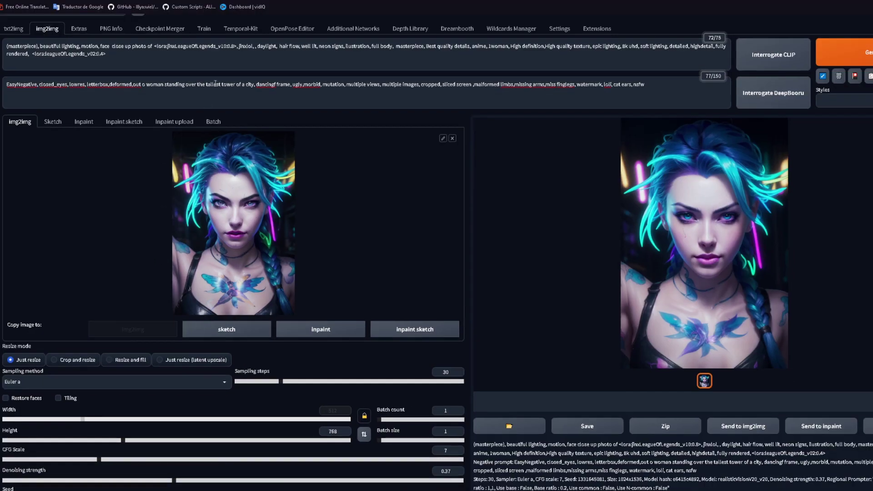
key(ctrl+a)
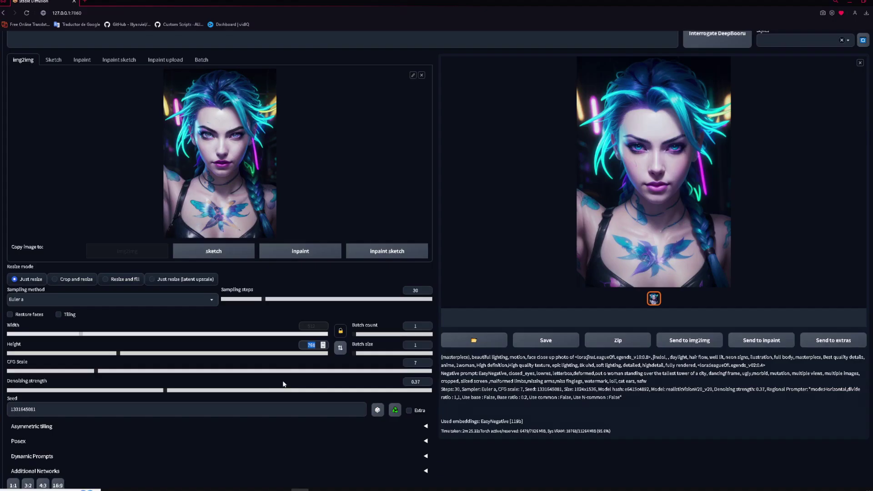
text(1536)
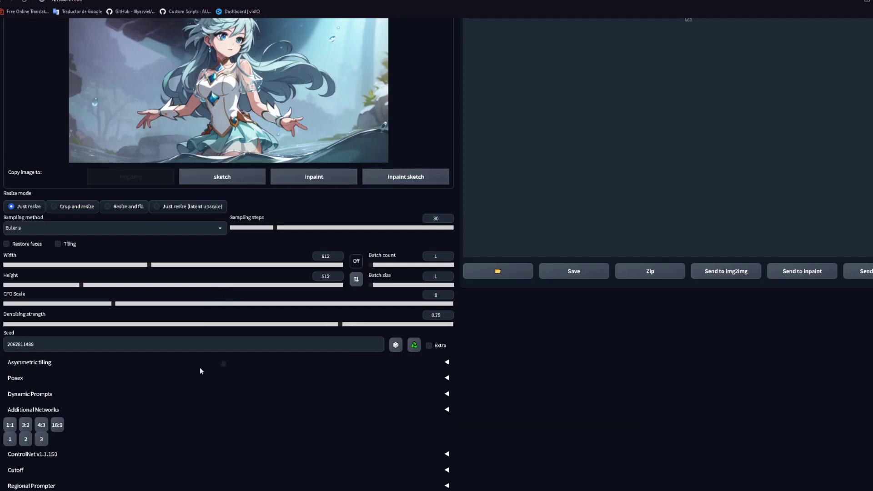
scroll(260, 321, up, 4)
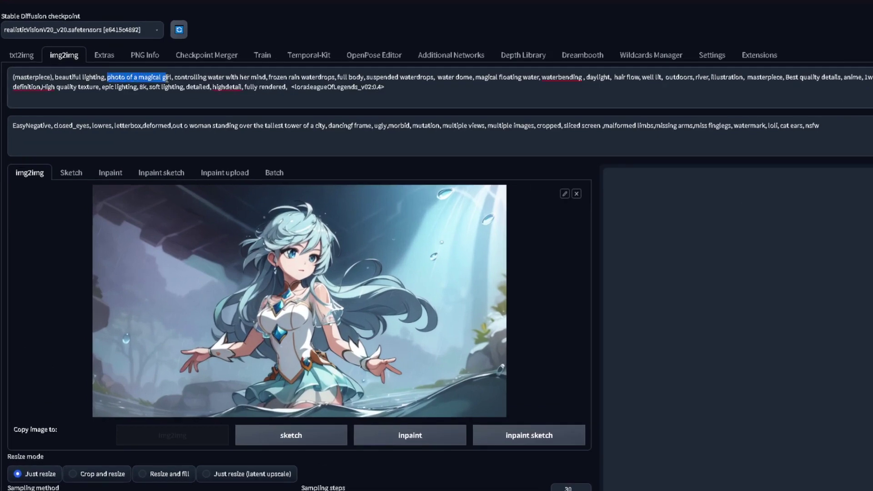
Step: Replace 'magical girl' in the prompt with the Katara LoRA at weight 0.8, searching 'kata'
drag(167, 77, 172, 77)
key(BackSpace)
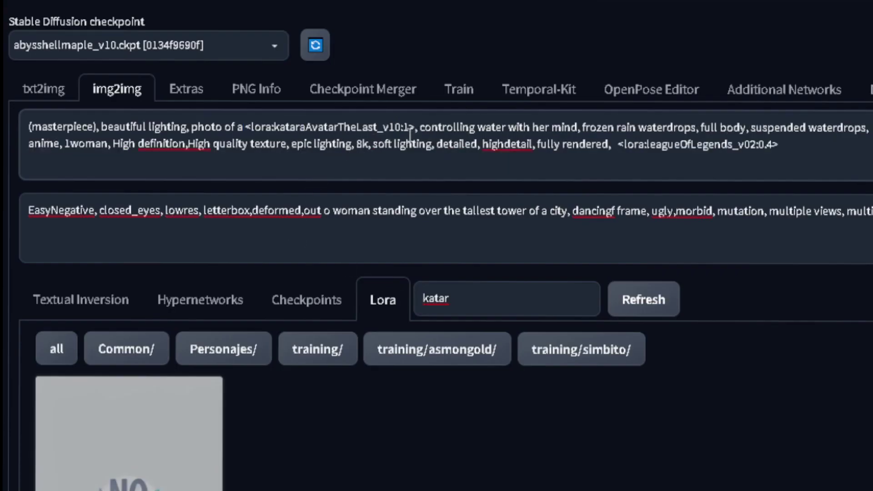
key(BackSpace)
text(0.8>, kata)
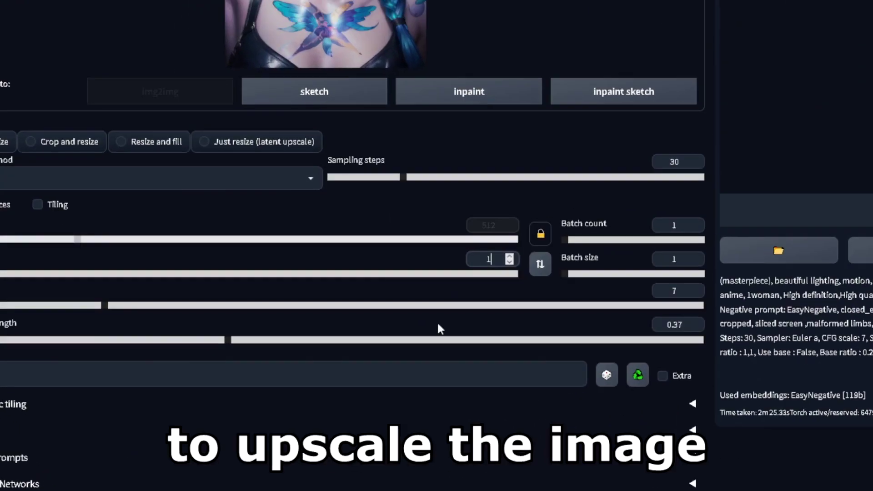
Step: Set the height to 1536 and crop the portrait to a narrow strip across its top
text(1536)
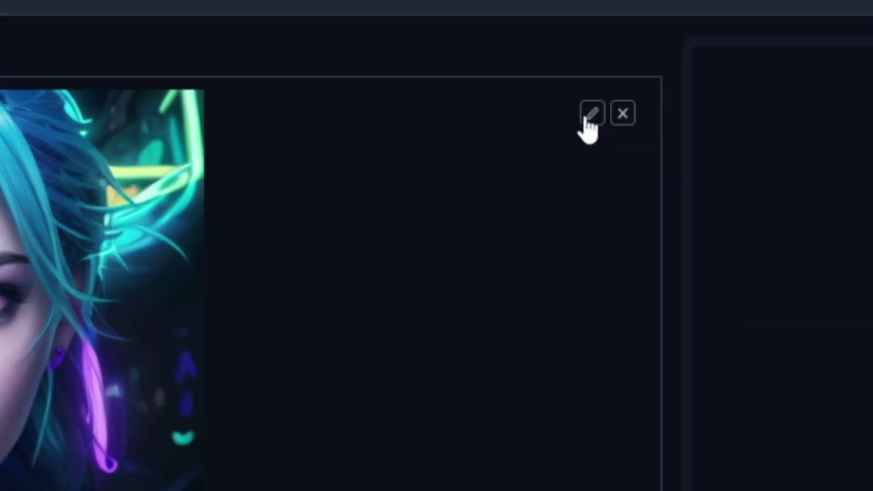
click(591, 115)
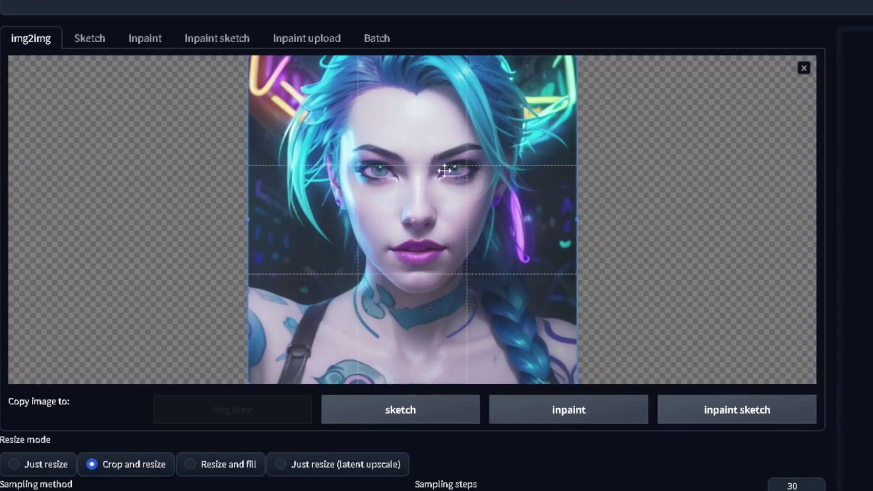
drag(247, 383, 226, 138)
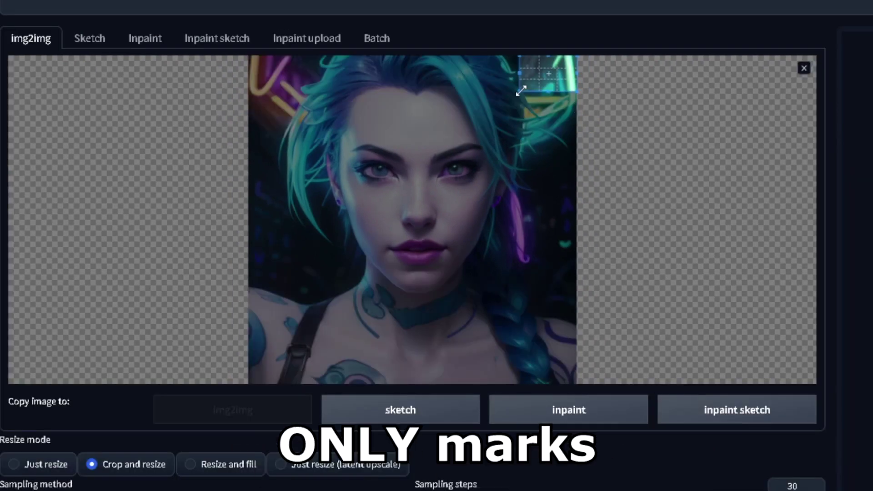
scroll(556, 81, up, 5)
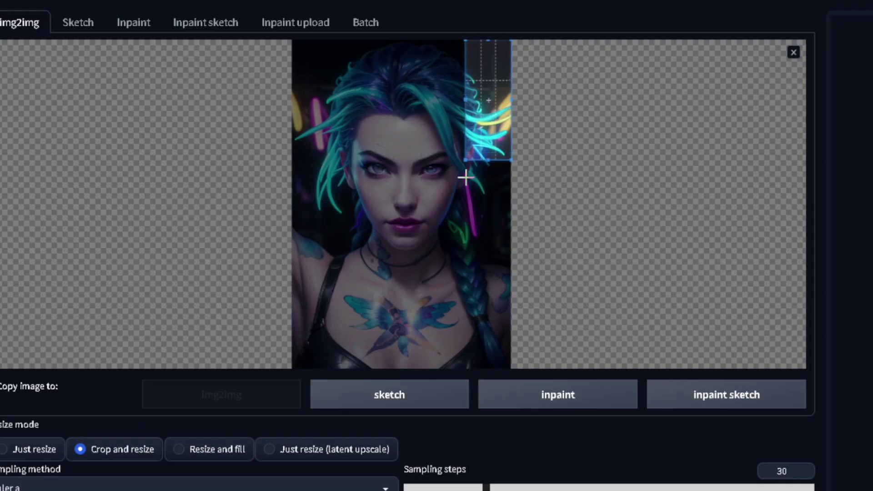
Step: Remove the over-cropped portrait from the canvas and choose the latent upscale resize mode
drag(465, 178, 465, 161)
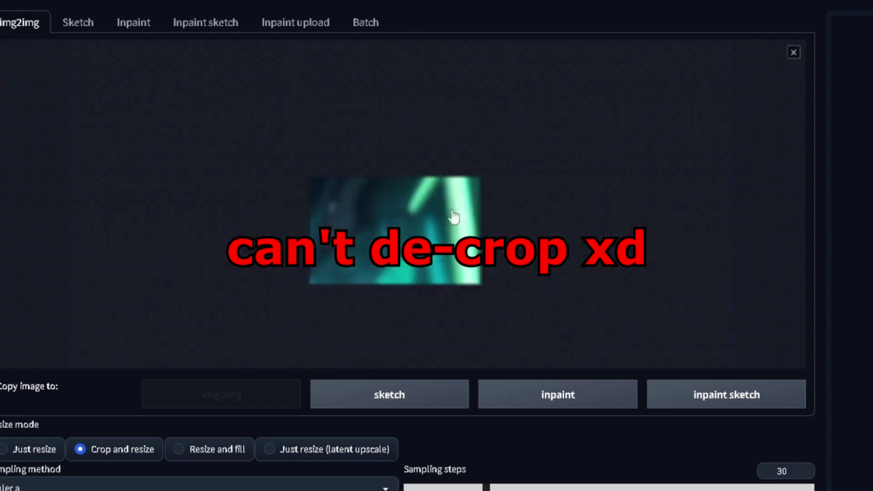
click(454, 217)
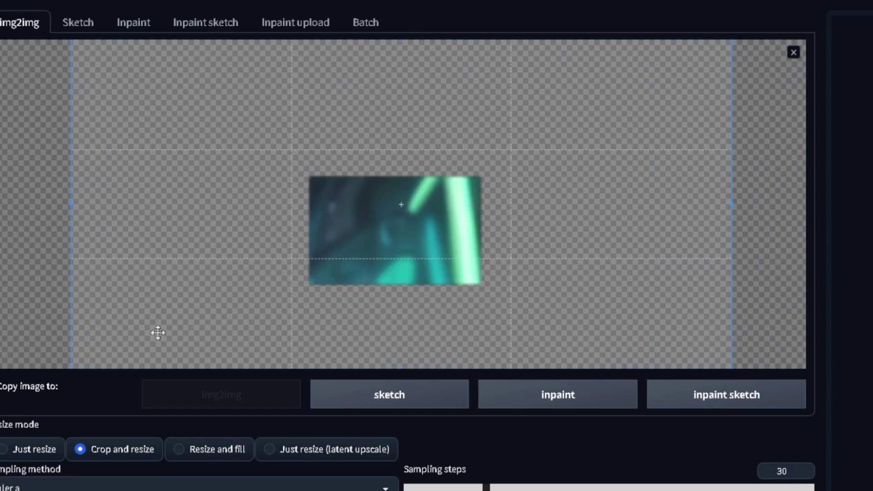
click(792, 54)
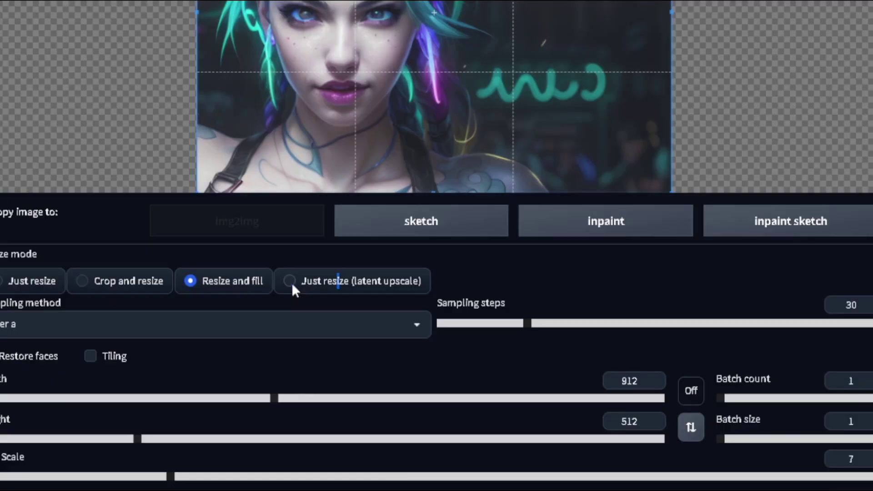
click(107, 418)
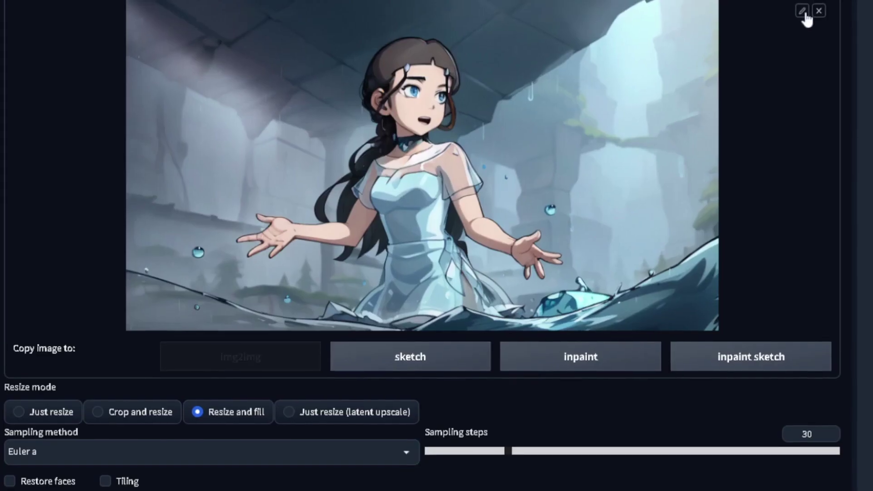
Step: Trim the left side off the Katara image's crop area
click(431, 165)
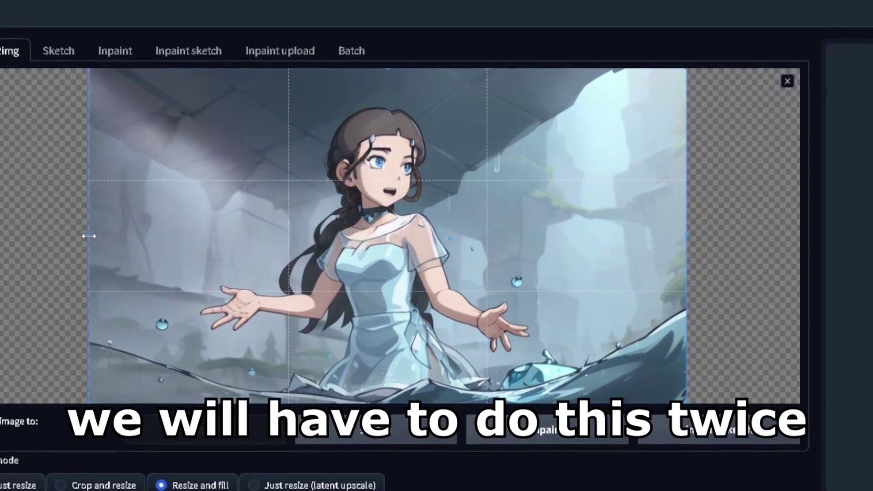
drag(104, 214, 182, 213)
drag(147, 236, 169, 236)
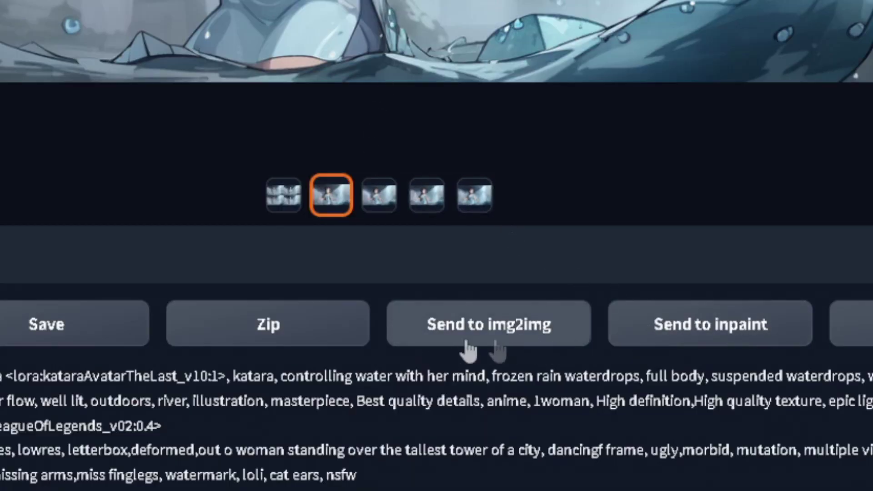
Step: Send the result to img2img and preview the variations, ending on the outstretched-arms one
click(537, 343)
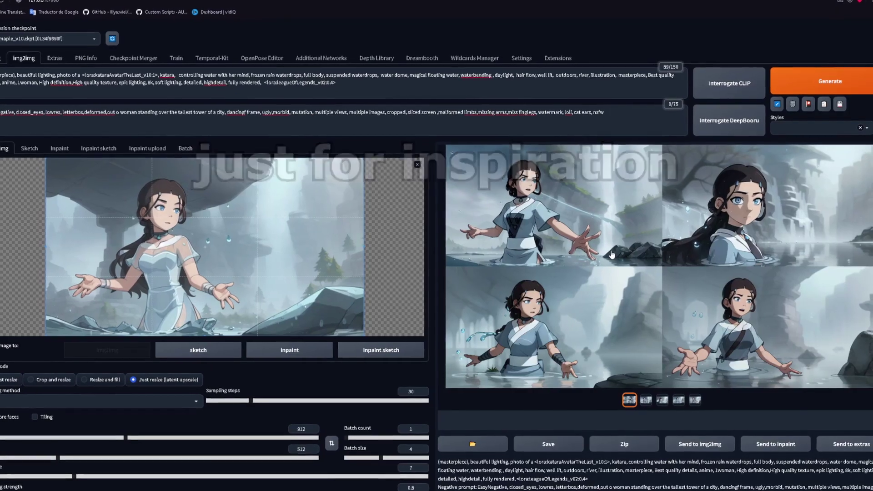
click(609, 254)
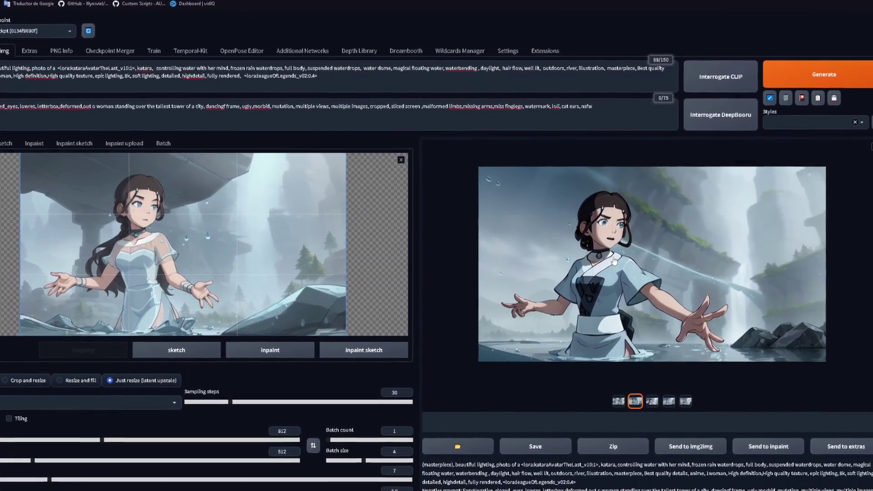
double_click(611, 264)
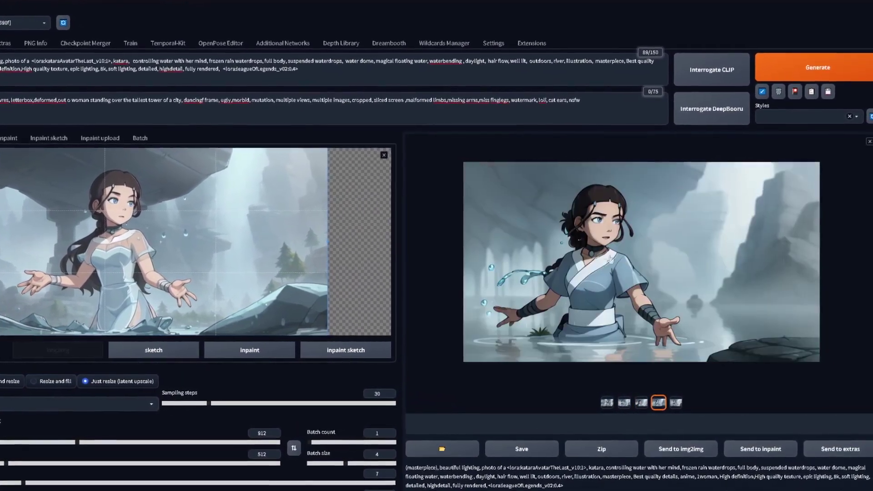
click(597, 258)
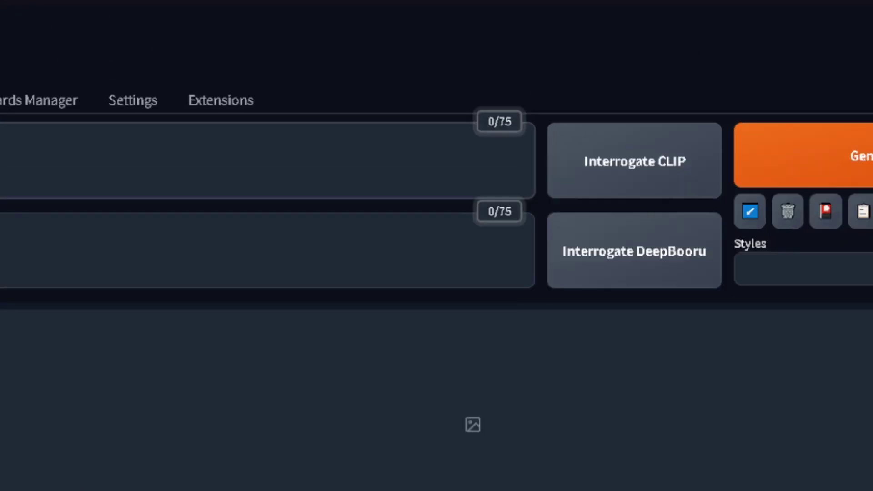
Step: Run Interrogate CLIP to generate a prompt describing the loaded image
click(625, 163)
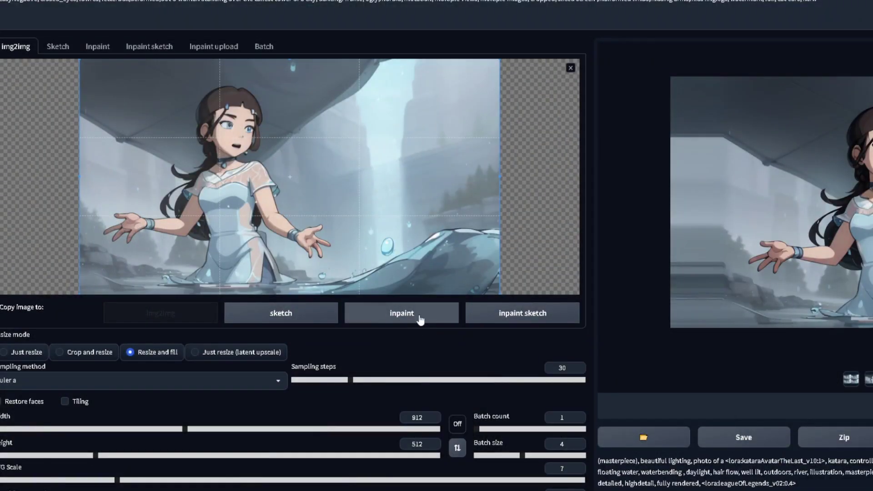
Step: Copy the Katara image to the inpaint canvas and scroll down to it
click(419, 320)
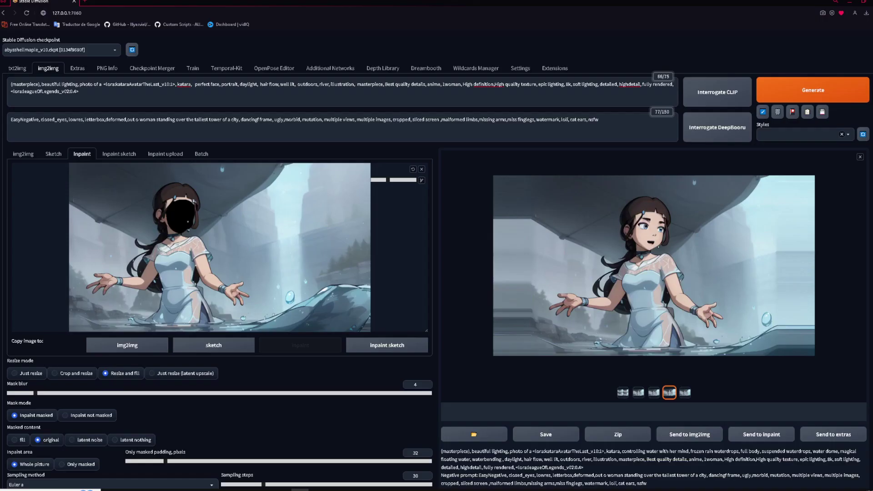
scroll(275, 258, down, 2)
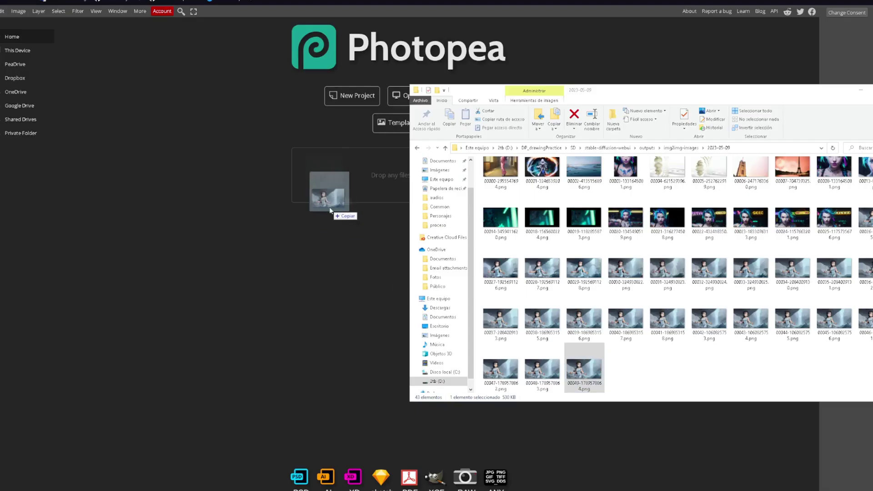
Step: Open the generated Katara PNG in Photopea, zoom in, and add a new layer for the fill
drag(329, 207, 312, 160)
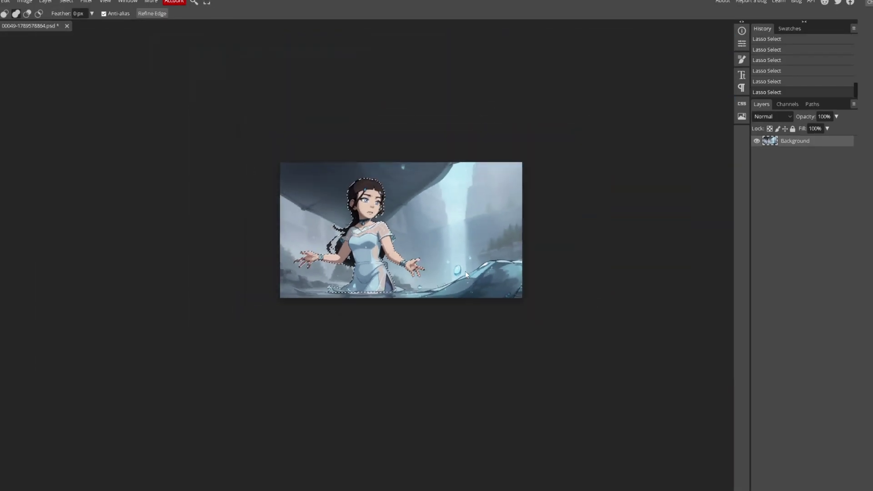
key(ctrl+plus)
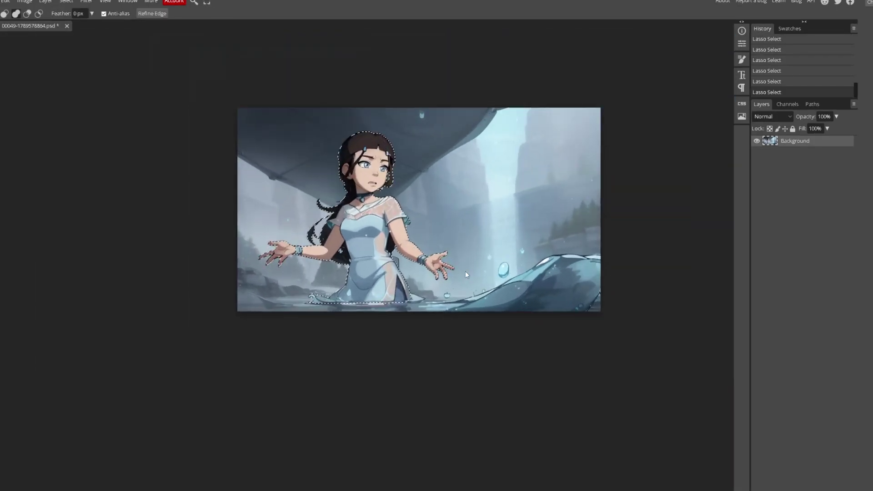
key(ctrl+shift+n)
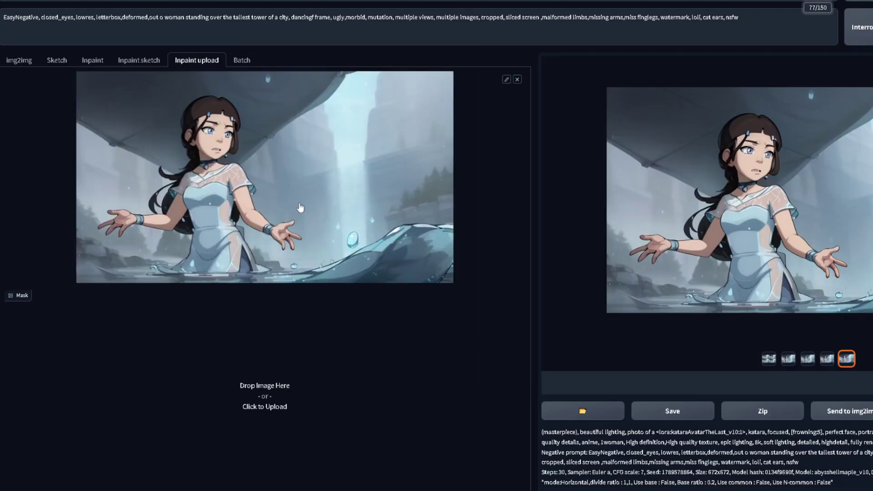
Step: Drop Lolaso.png onto the Inpaint upload mask area
drag(289, 313, 277, 296)
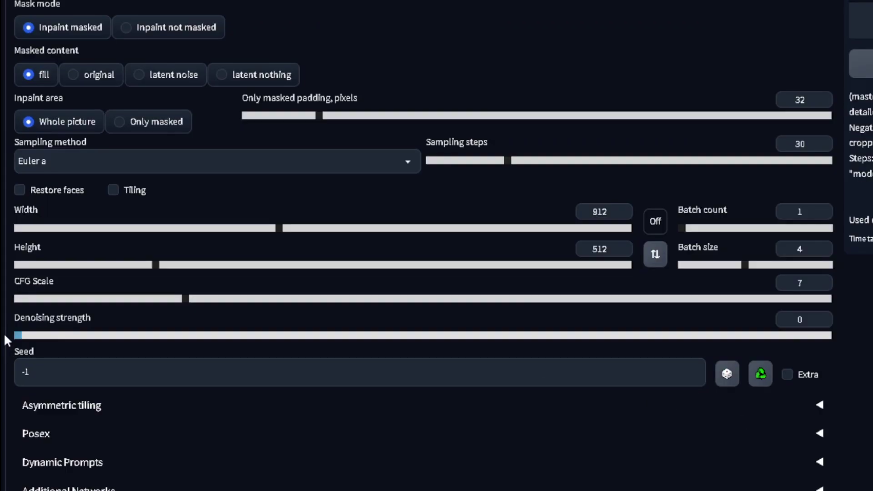
Step: Drop the denoising strength to 0 and start a new inpainting batch of Katara
click(2, 384)
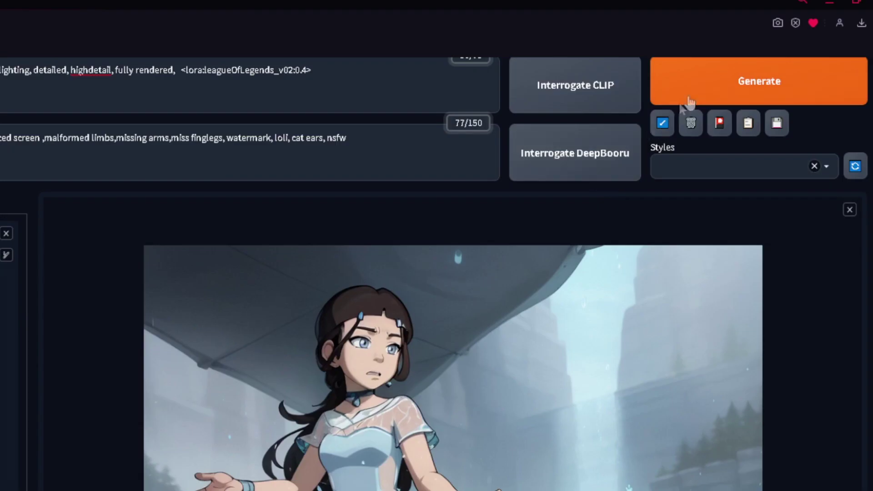
click(688, 101)
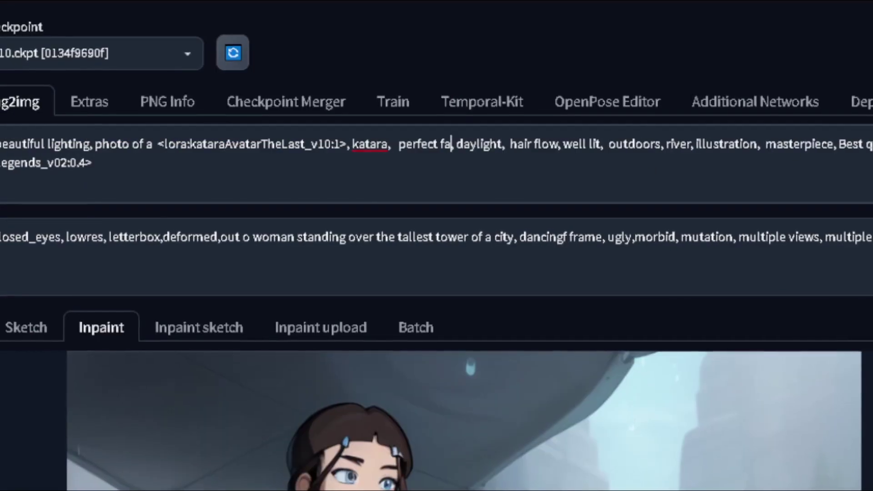
Step: Add 'portrait,' to the Katara prompt and enter the 5 of the [frowning:5] term
text(portrait)
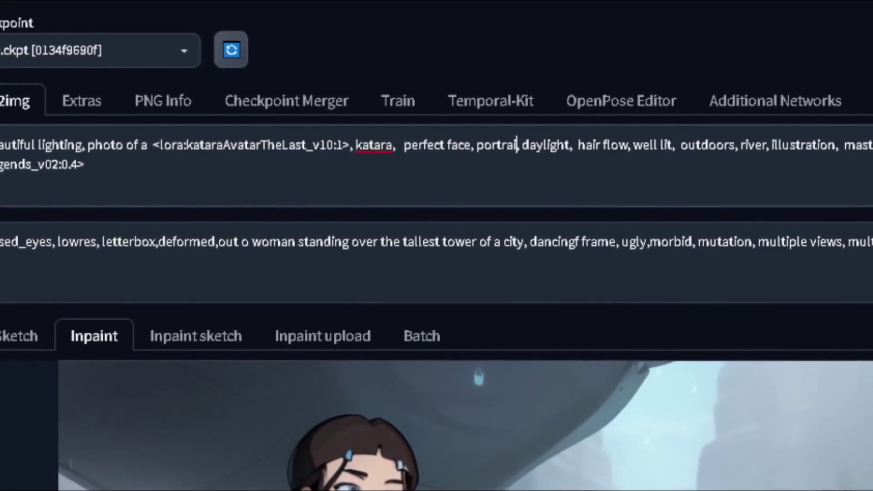
text(,)
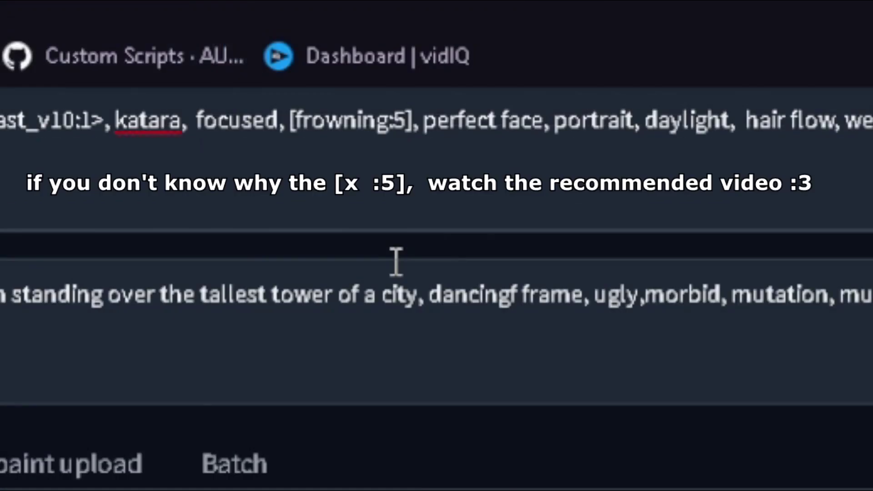
key(BackSpace)
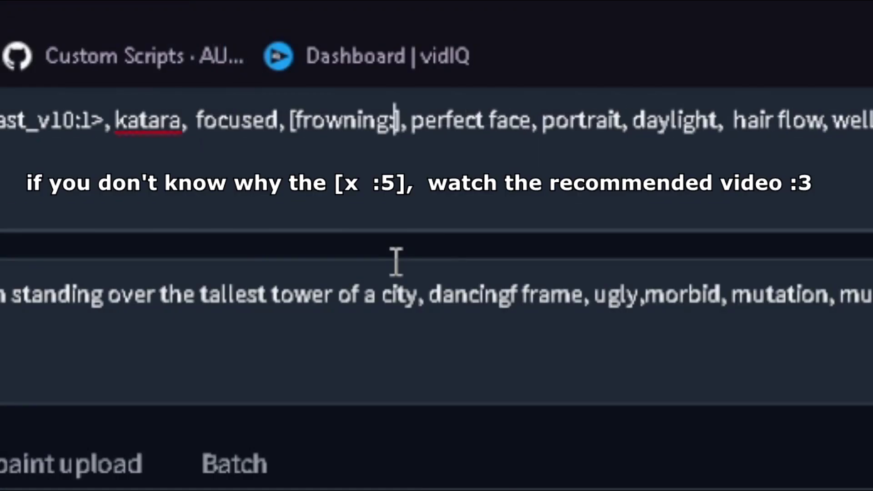
text(5)
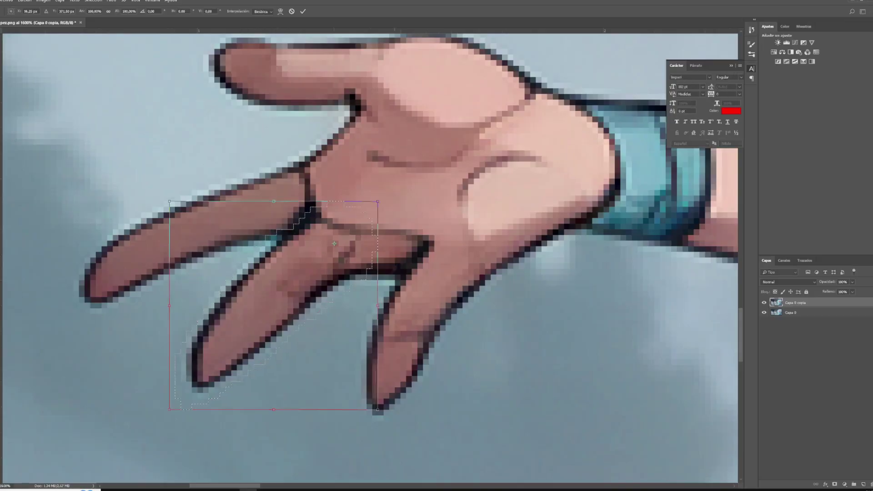
Step: Move the copied finger onto Katara's hand to cover the malformed fingers
drag(254, 282, 339, 245)
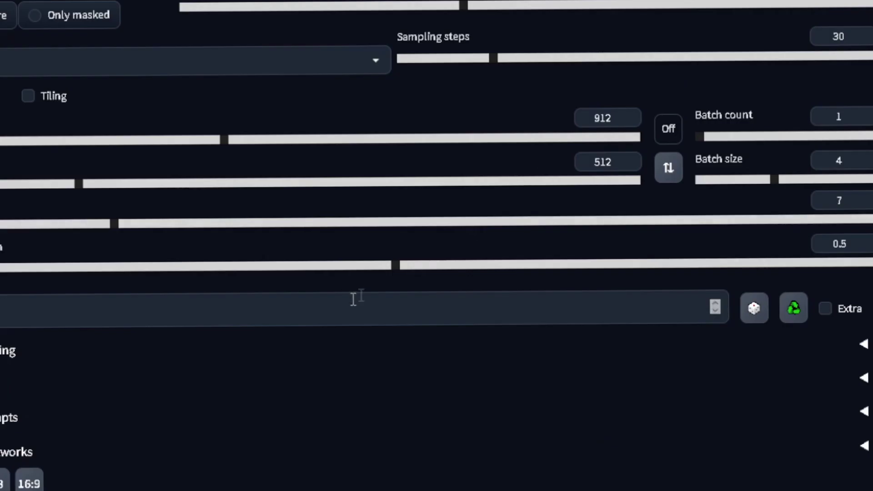
drag(345, 267, 323, 268)
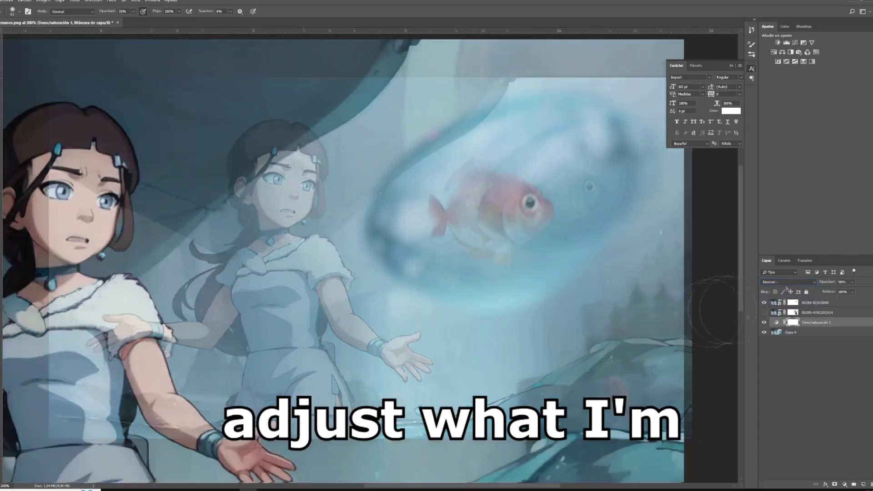
click(813, 303)
scroll(463, 236, down, 3)
scroll(464, 236, up, 5)
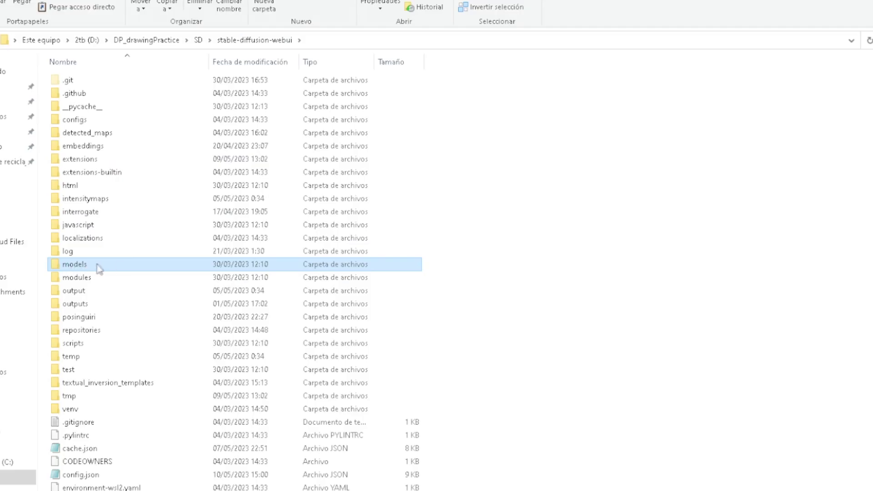
Step: Paste 4x-UltraSharp.pth into models\ESRGAN, then drag final.png in as the image to upscale
double_click(97, 266)
click(103, 146)
double_click(99, 150)
right_click(96, 156)
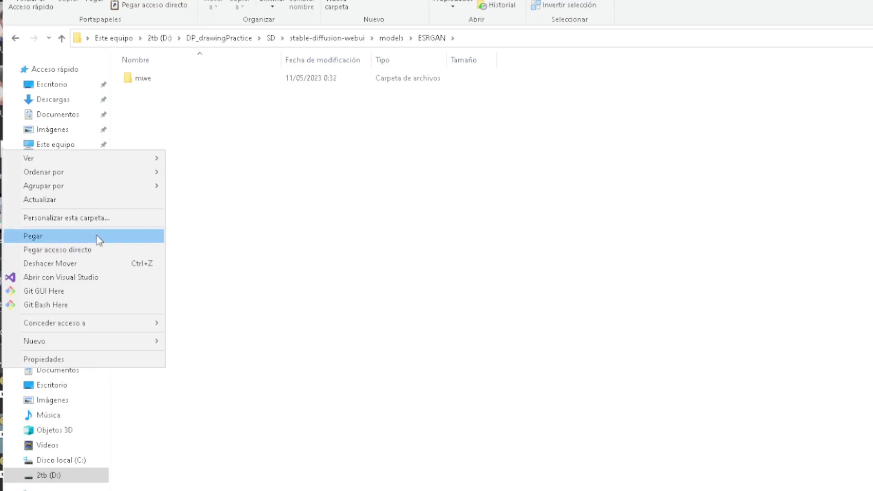
click(27, 237)
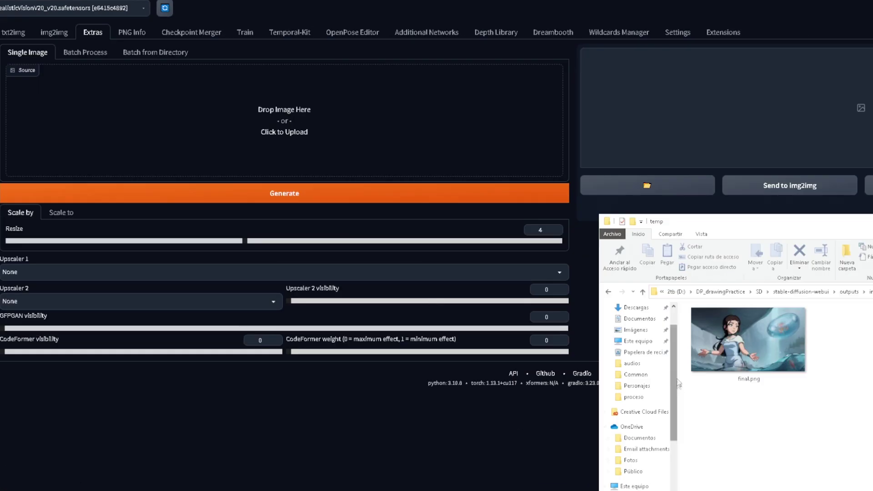
drag(746, 341, 327, 158)
Step: Pick 4x-UltraSharp as Upscaler 1 for the final Katara image
click(68, 287)
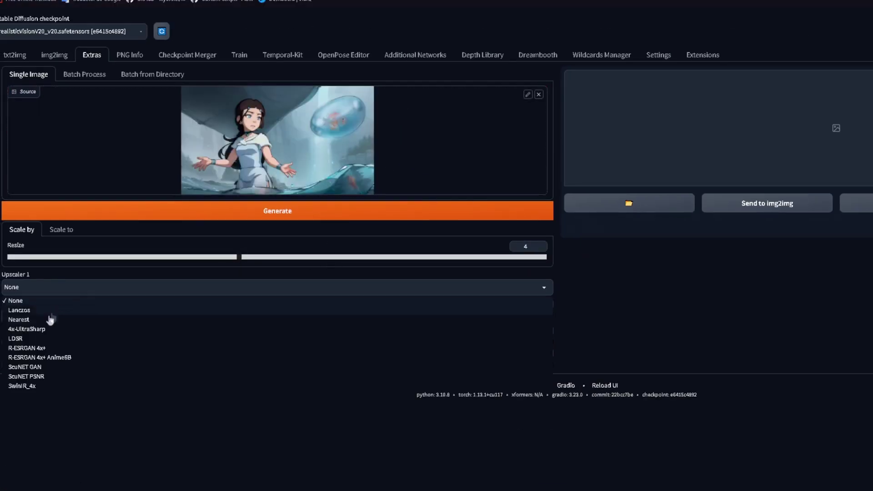